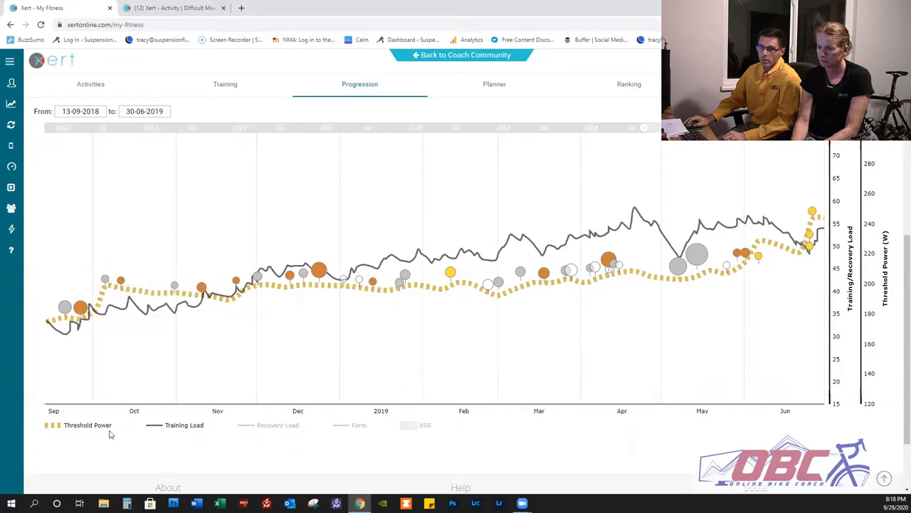
Hide the Threshold Power series on the progression chart to examine Training Load alone, and show it again
{"action": "left_click", "coordinate": [83, 426]}
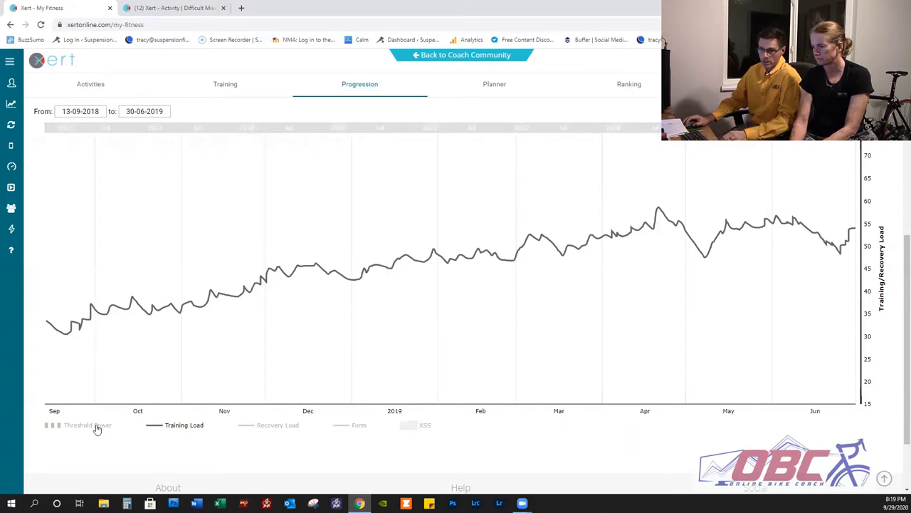
{"action": "left_click", "coordinate": [71, 428]}
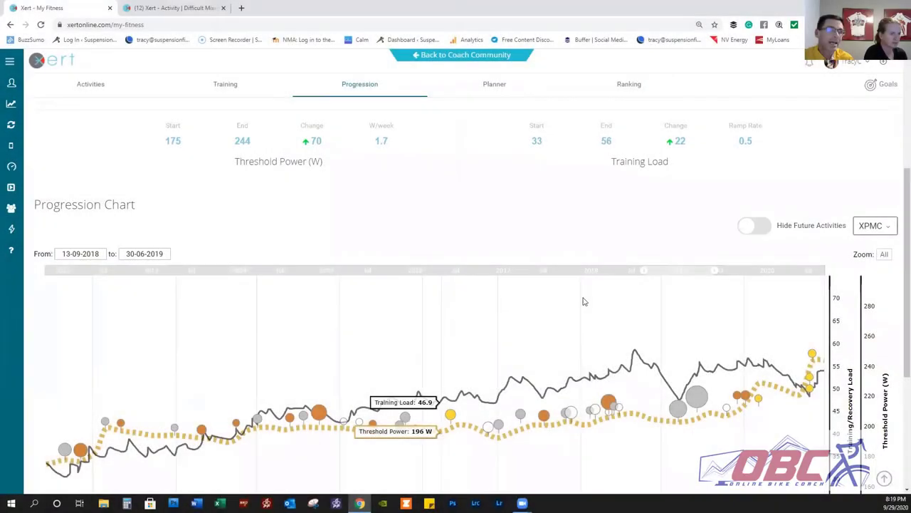
Set the Target Event Date to 11/20/2020 in the account settings and save the change
{"action": "scroll", "coordinate": [840, 194], "scroll_direction": "up", "scroll_amount": 3}
{"action": "scroll", "coordinate": [840, 194], "scroll_direction": "up", "scroll_amount": 2}
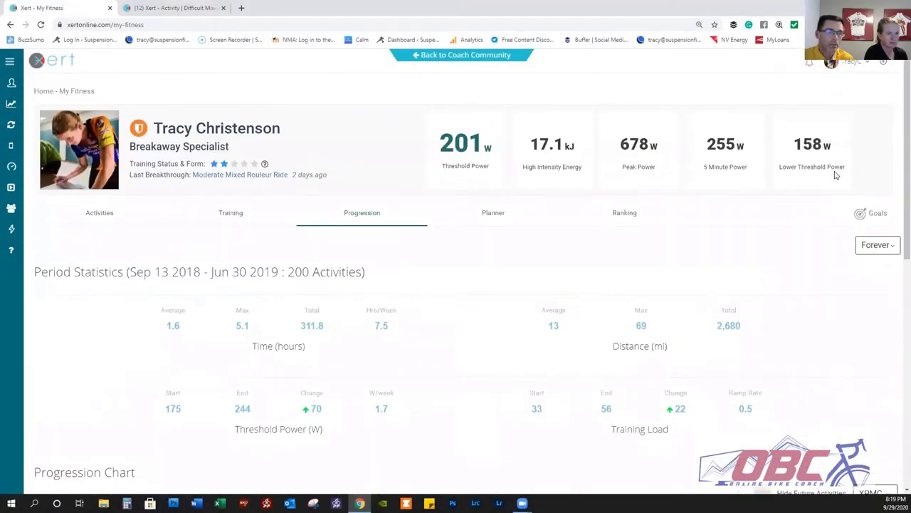
{"action": "left_click", "coordinate": [851, 62]}
{"action": "left_click", "coordinate": [818, 85]}
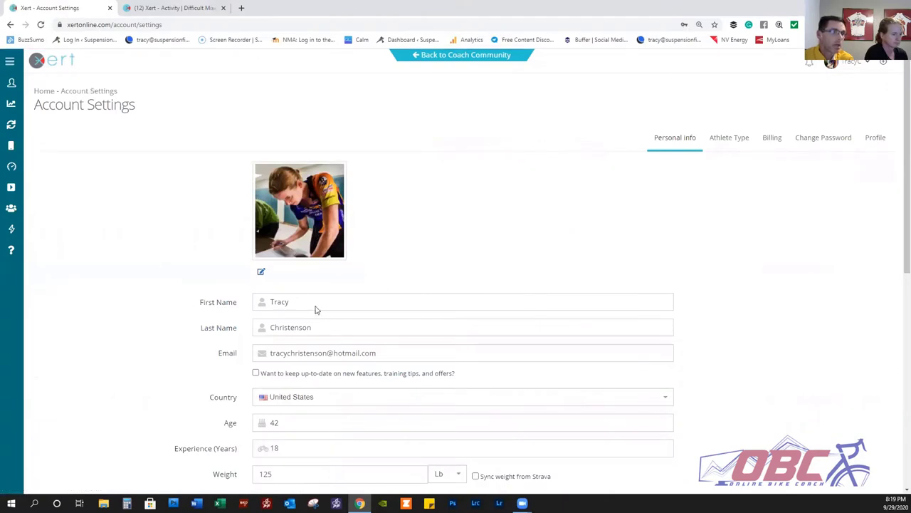
{"action": "scroll", "coordinate": [234, 351], "scroll_direction": "down", "scroll_amount": 1}
{"action": "scroll", "coordinate": [233, 351], "scroll_direction": "down", "scroll_amount": 2}
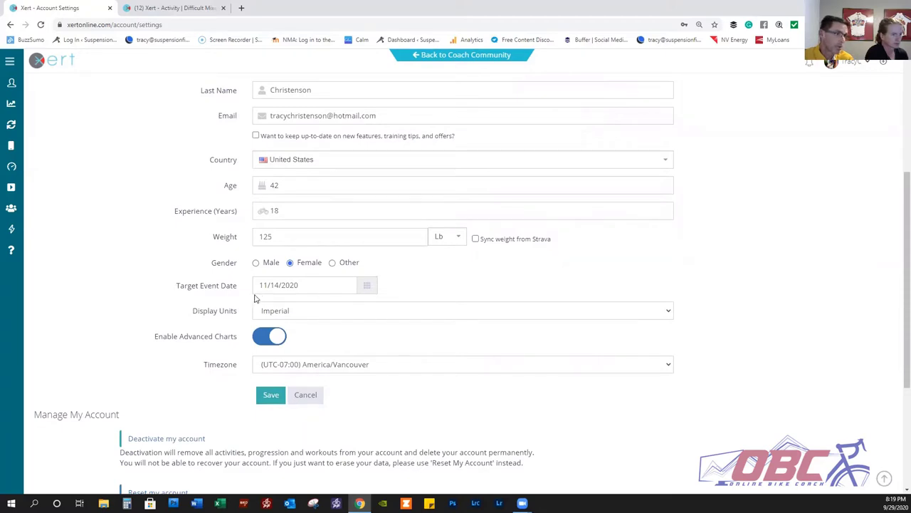
{"action": "left_click", "coordinate": [368, 287]}
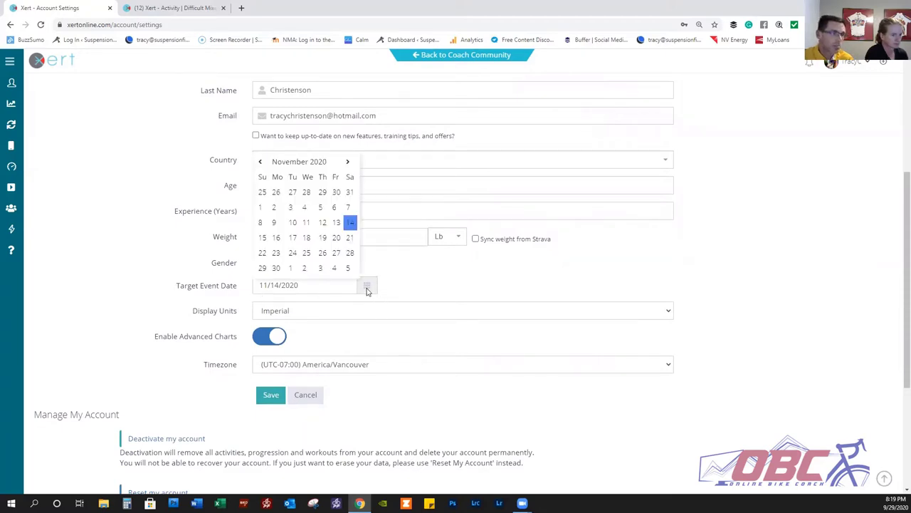
{"action": "left_click", "coordinate": [336, 238]}
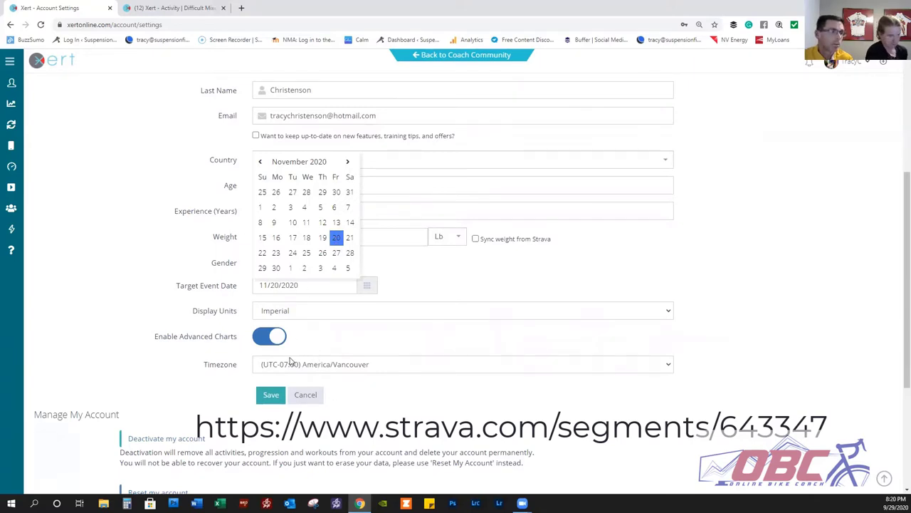
{"action": "left_click", "coordinate": [269, 395]}
Update the personal info to a weight of 126 lb, age 44 and 20 years of experience, and save it
{"action": "scroll", "coordinate": [314, 302], "scroll_direction": "down", "scroll_amount": 3}
{"action": "left_click", "coordinate": [277, 335]}
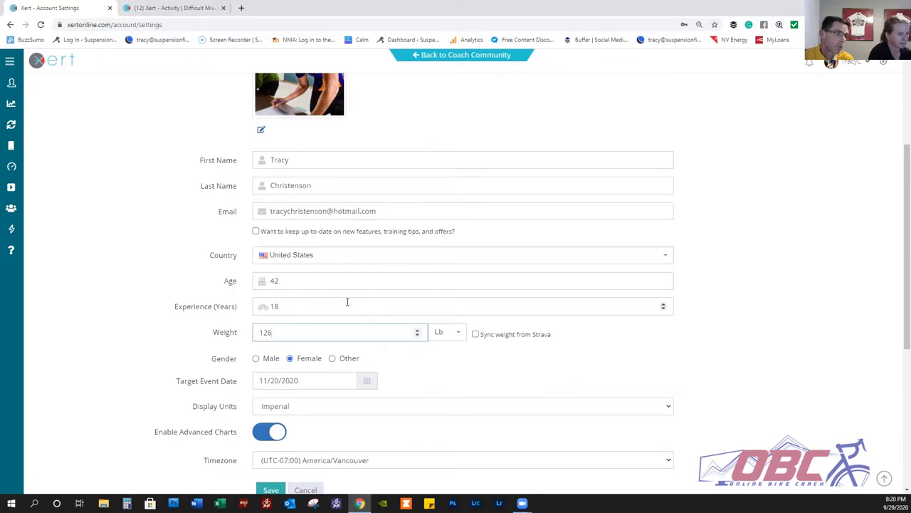
{"action": "left_click", "coordinate": [311, 277]}
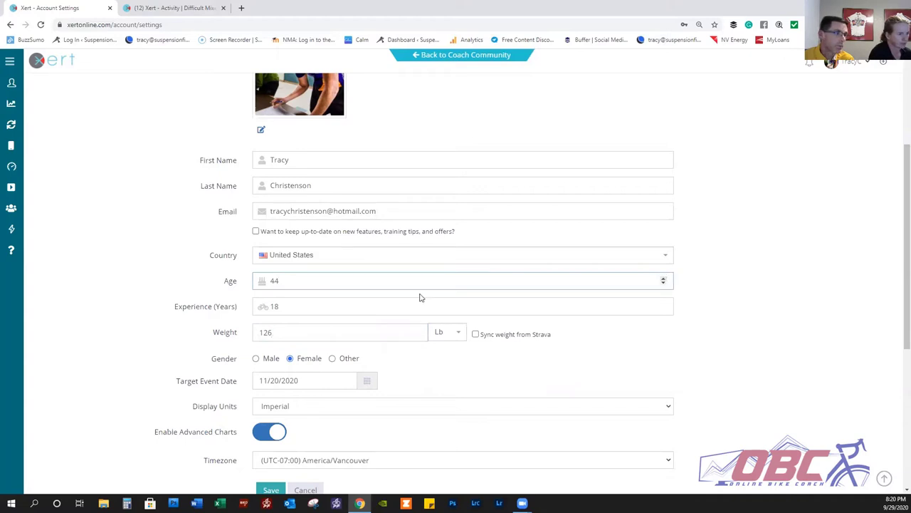
{"action": "left_click", "coordinate": [297, 306]}
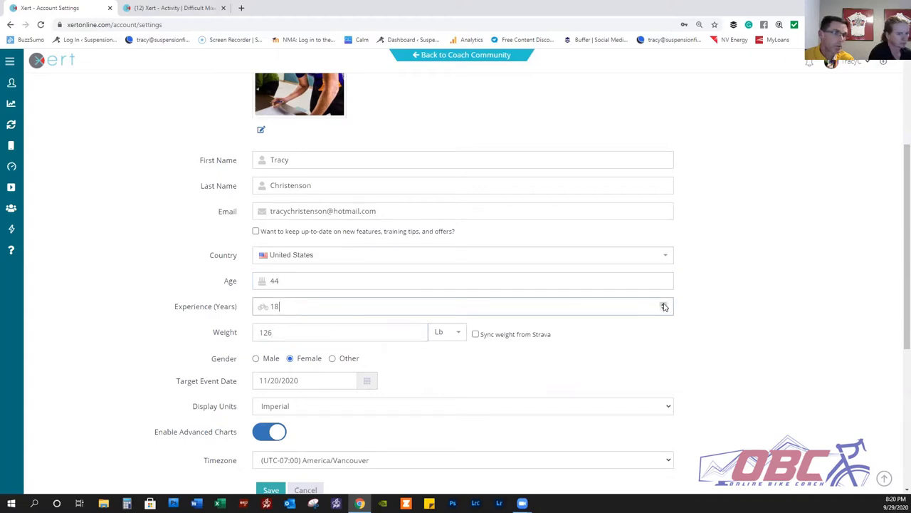
{"action": "left_click", "coordinate": [156, 292]}
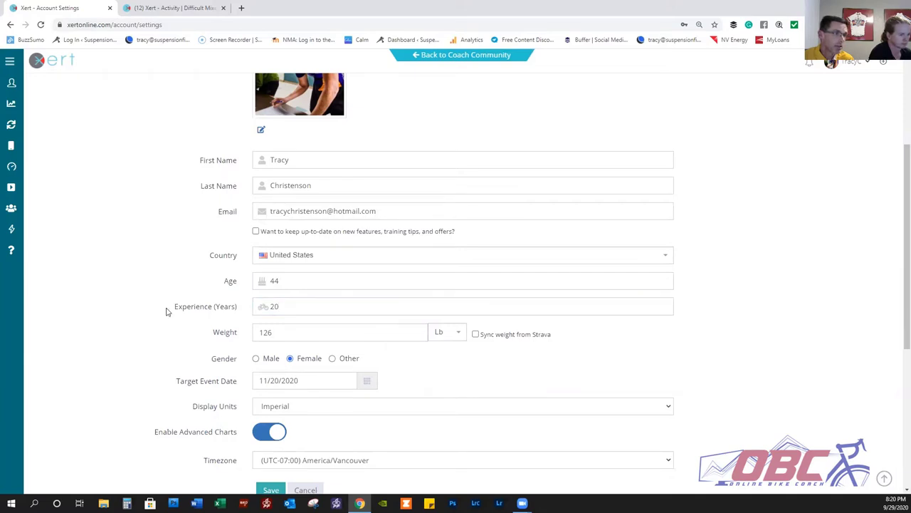
{"action": "scroll", "coordinate": [156, 376], "scroll_direction": "down", "scroll_amount": 2}
{"action": "scroll", "coordinate": [207, 306], "scroll_direction": "down", "scroll_amount": 2}
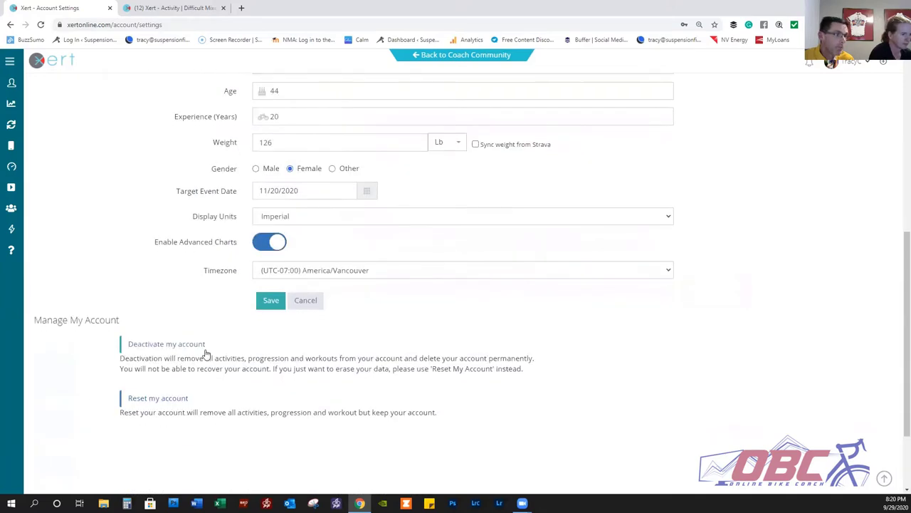
{"action": "left_click", "coordinate": [273, 303]}
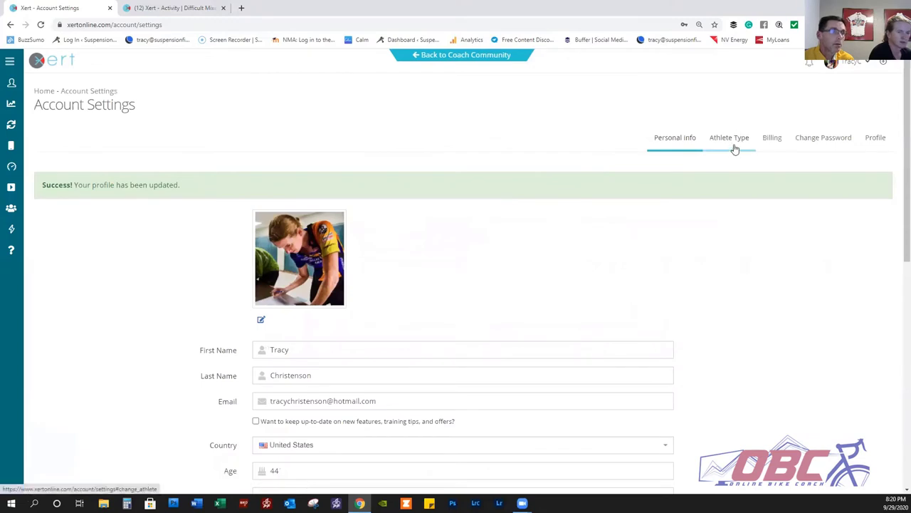
Compare the athlete types on the power curve, set the type to Sprint Time-Triallist and save it
{"action": "scroll", "coordinate": [489, 240], "scroll_direction": "down", "scroll_amount": 2}
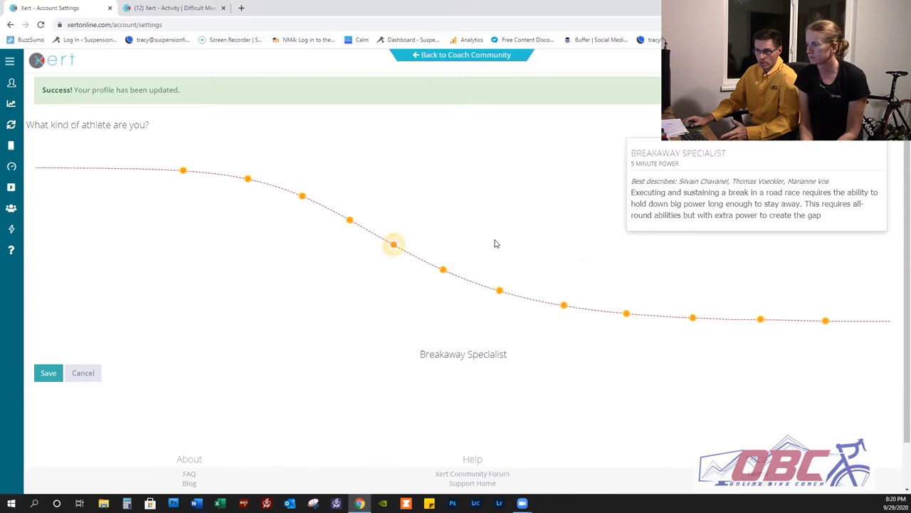
{"action": "mouse_move", "coordinate": [442, 272]}
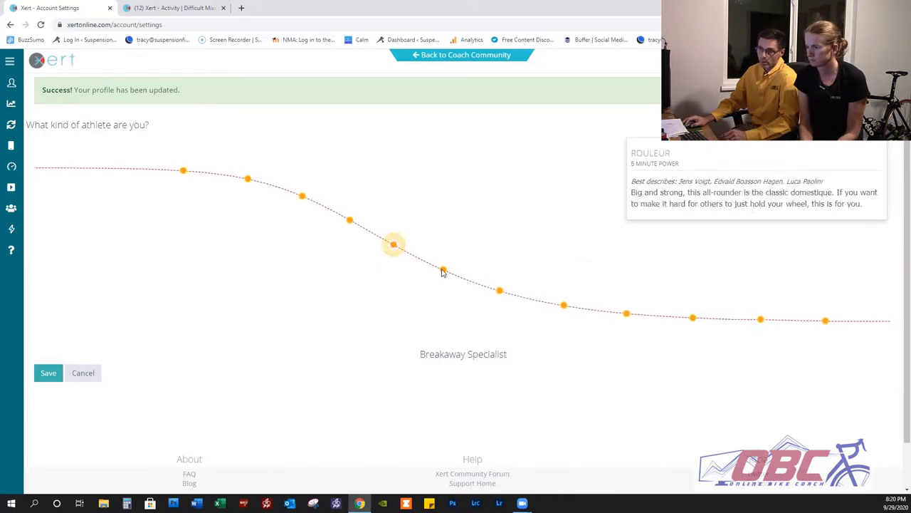
{"action": "mouse_move", "coordinate": [565, 307]}
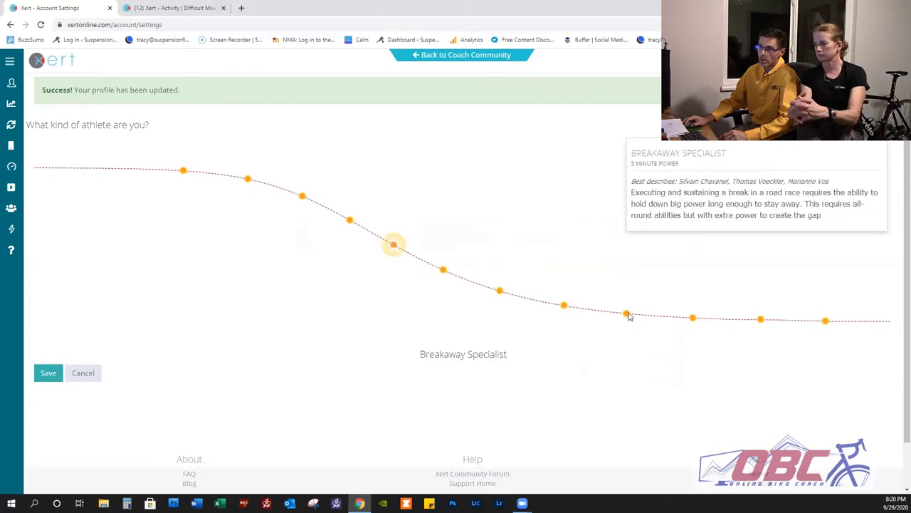
{"action": "mouse_move", "coordinate": [627, 315]}
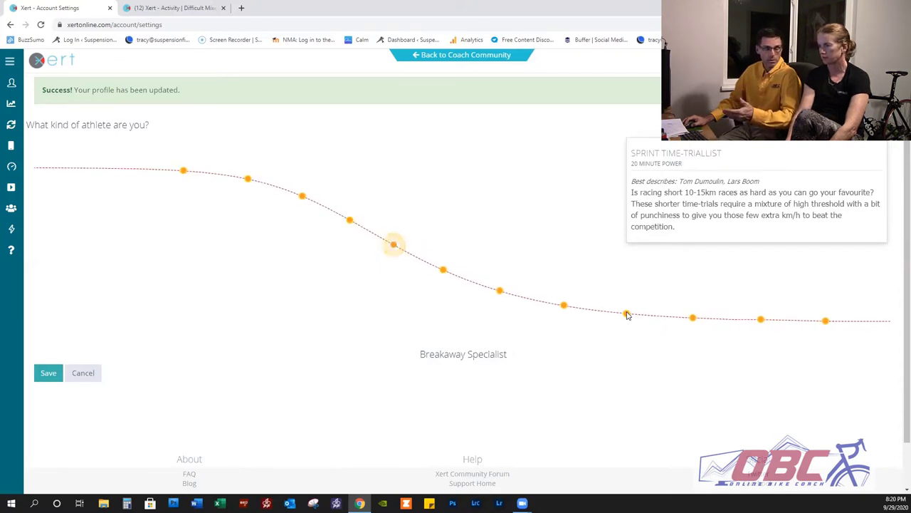
{"action": "left_click", "coordinate": [627, 314]}
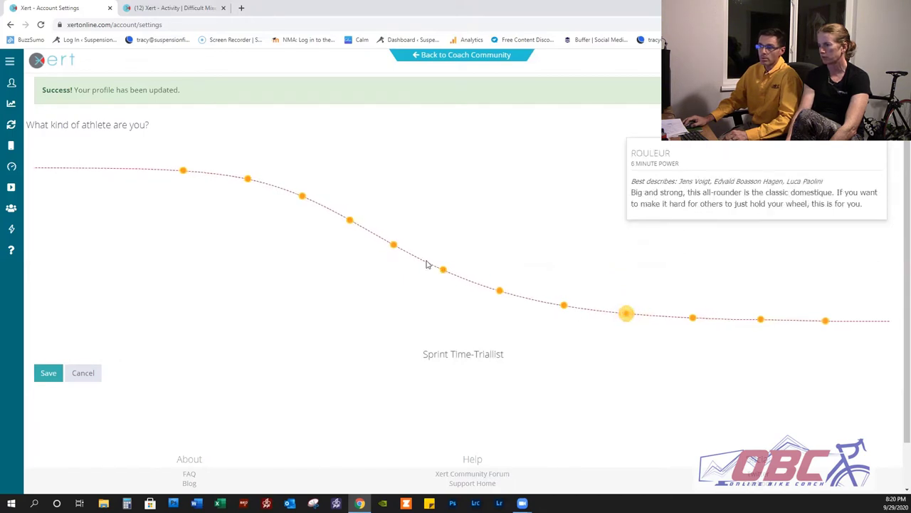
{"action": "left_click", "coordinate": [393, 246]}
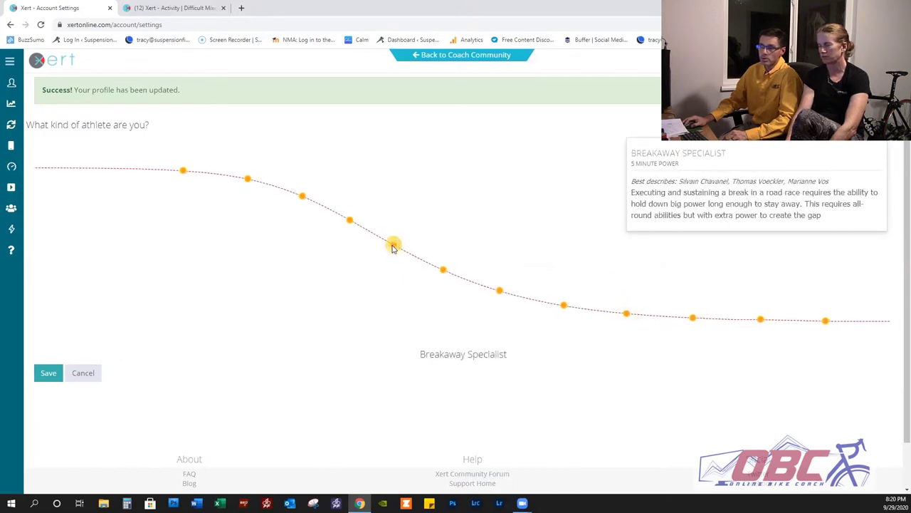
{"action": "left_click", "coordinate": [627, 314]}
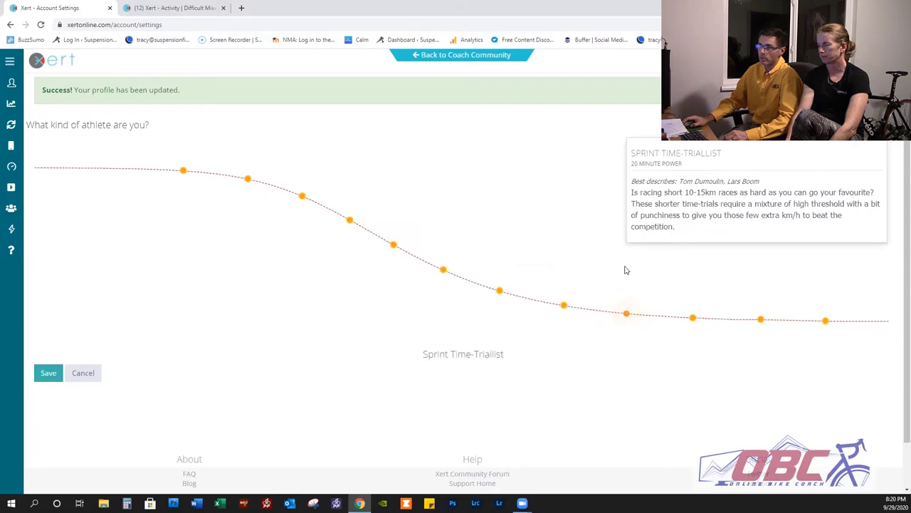
{"action": "scroll", "coordinate": [602, 264], "scroll_direction": "down", "scroll_amount": 1}
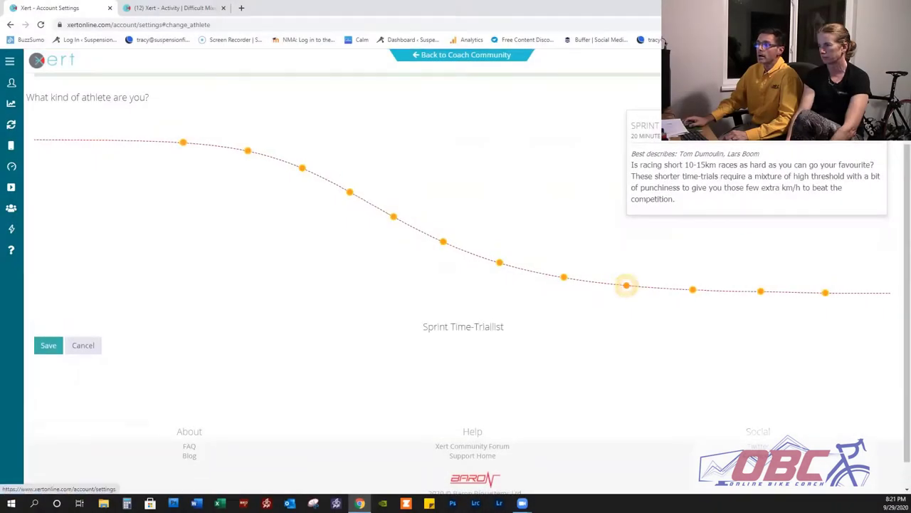
{"action": "left_click", "coordinate": [82, 345]}
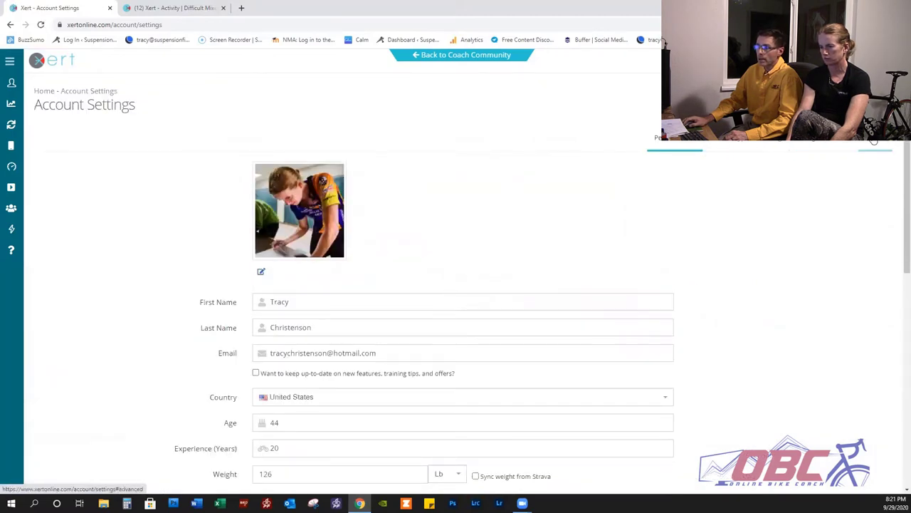
Set the Signature Decay Method in the account's profile settings to Original Decay and save the settings
{"action": "left_click", "coordinate": [871, 144]}
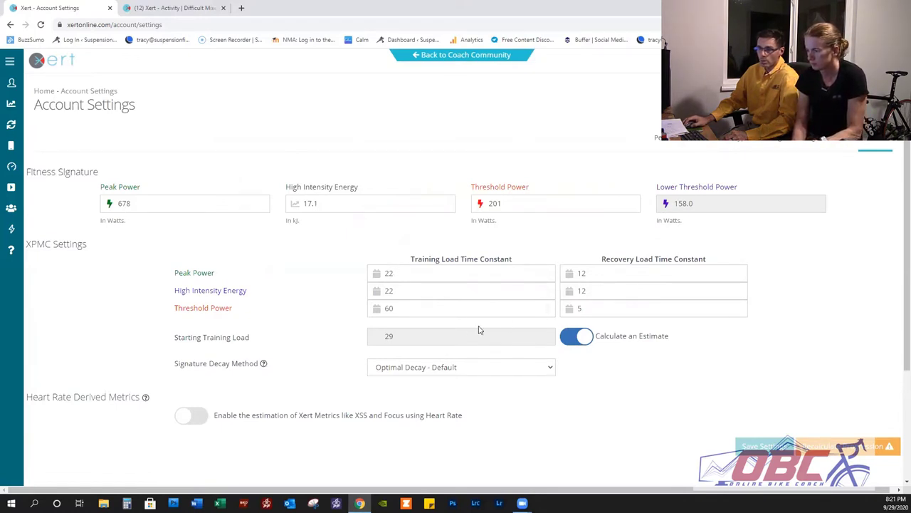
{"action": "scroll", "coordinate": [516, 367], "scroll_direction": "down", "scroll_amount": 1}
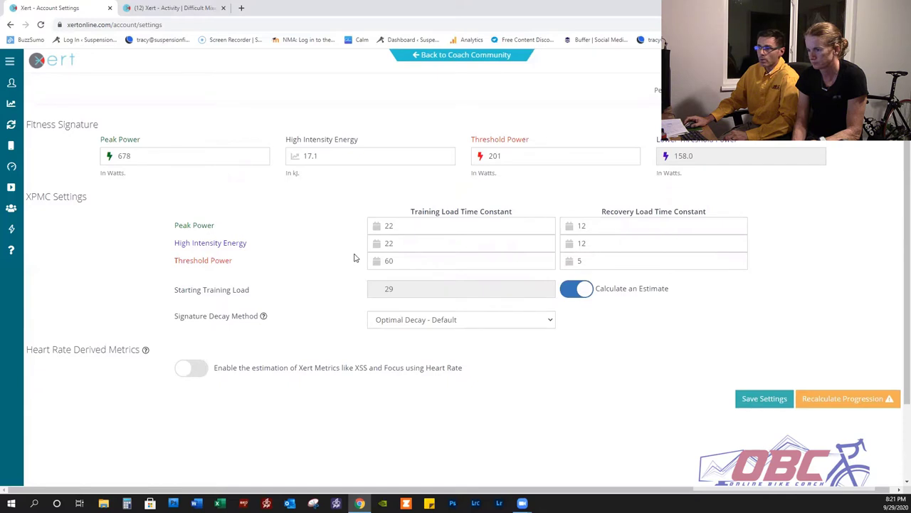
{"action": "scroll", "coordinate": [356, 258], "scroll_direction": "up", "scroll_amount": 1}
{"action": "scroll", "coordinate": [399, 299], "scroll_direction": "down", "scroll_amount": 2}
{"action": "left_click", "coordinate": [550, 274]}
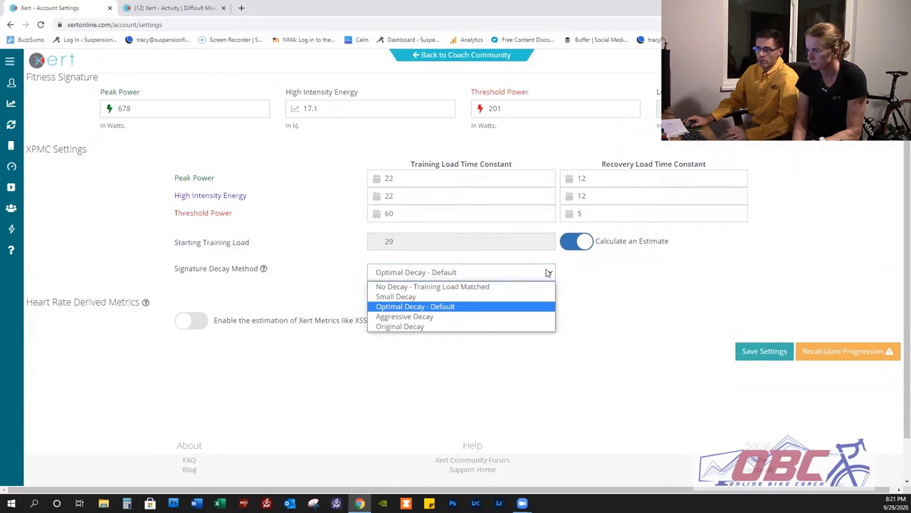
{"action": "left_click", "coordinate": [445, 326]}
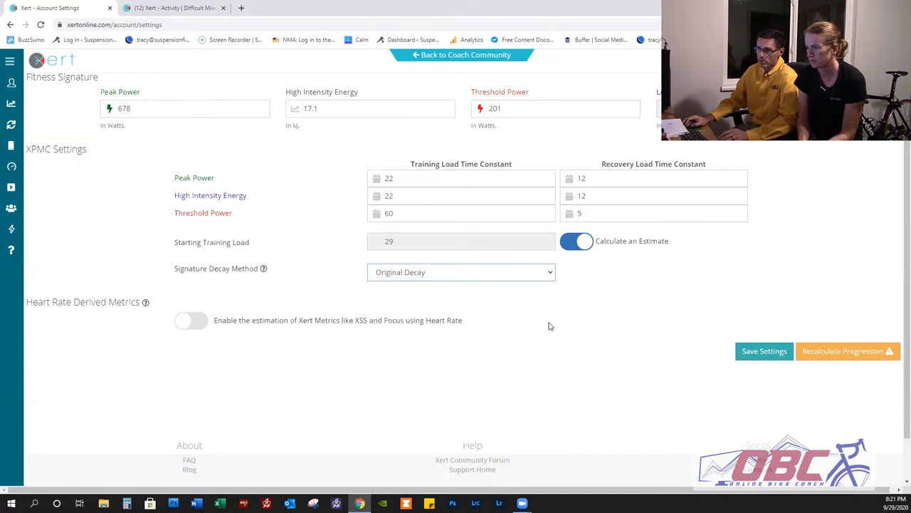
{"action": "left_click", "coordinate": [764, 351]}
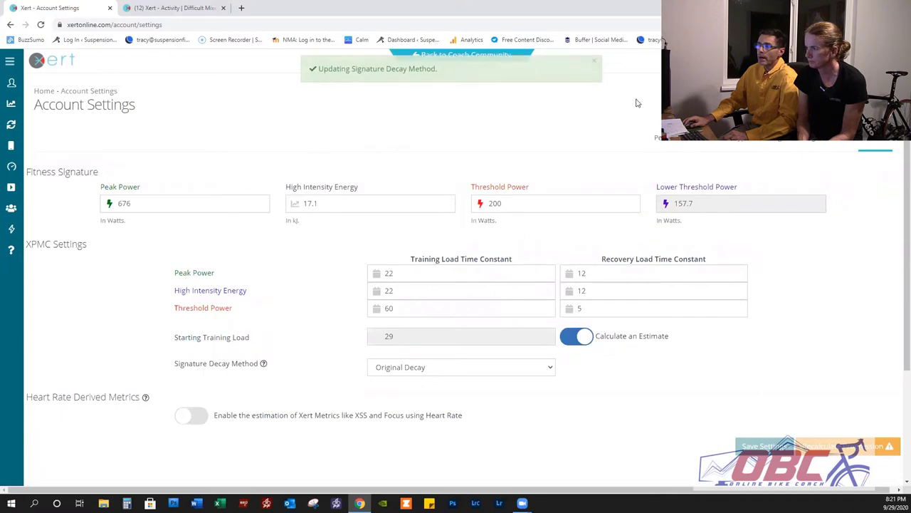
Check the athlete's fitness page, and return to the account's profile settings to review the fitness signature and decay method
{"action": "left_click", "coordinate": [4, 84]}
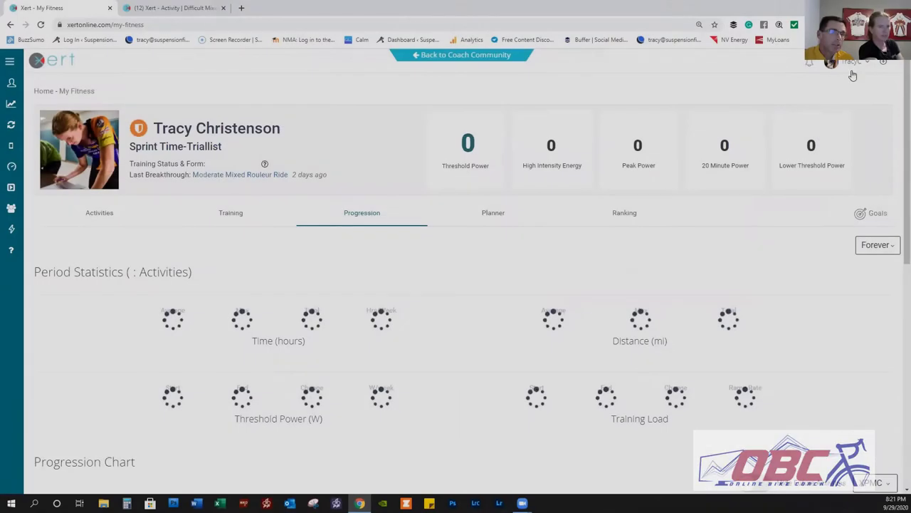
{"action": "left_click", "coordinate": [852, 62]}
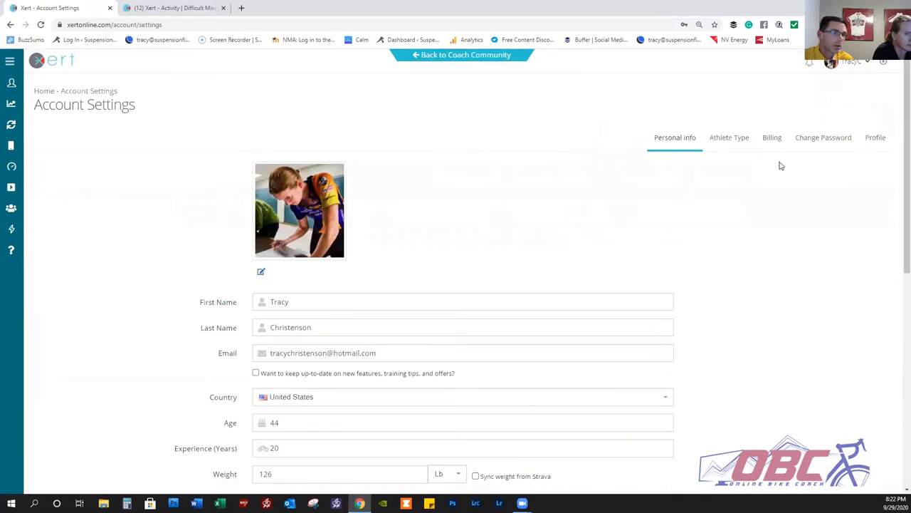
{"action": "left_click", "coordinate": [876, 140]}
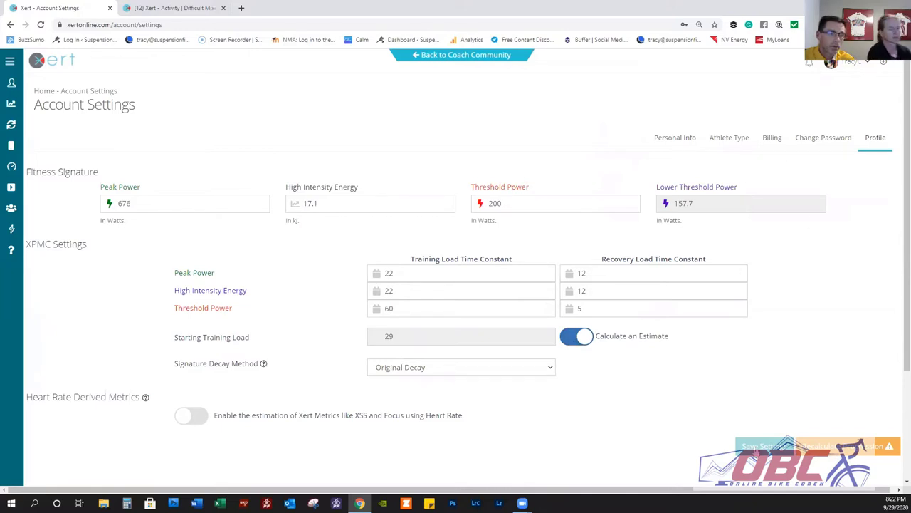
In the Goals and Settings on the athlete's fitness page, set the Training Status/Advice time to 09:00 AM
{"action": "left_click", "coordinate": [63, 68]}
{"action": "left_click", "coordinate": [250, 229]}
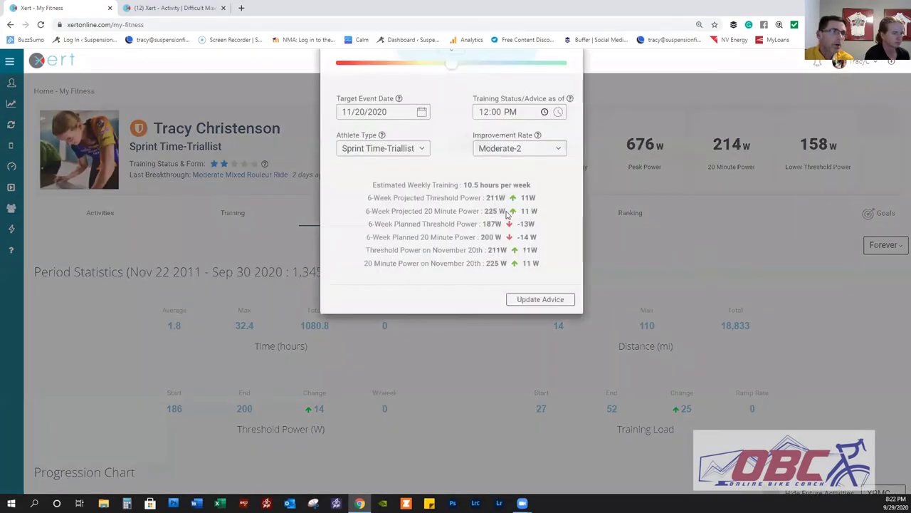
{"action": "scroll", "coordinate": [495, 121], "scroll_direction": "up", "scroll_amount": 1}
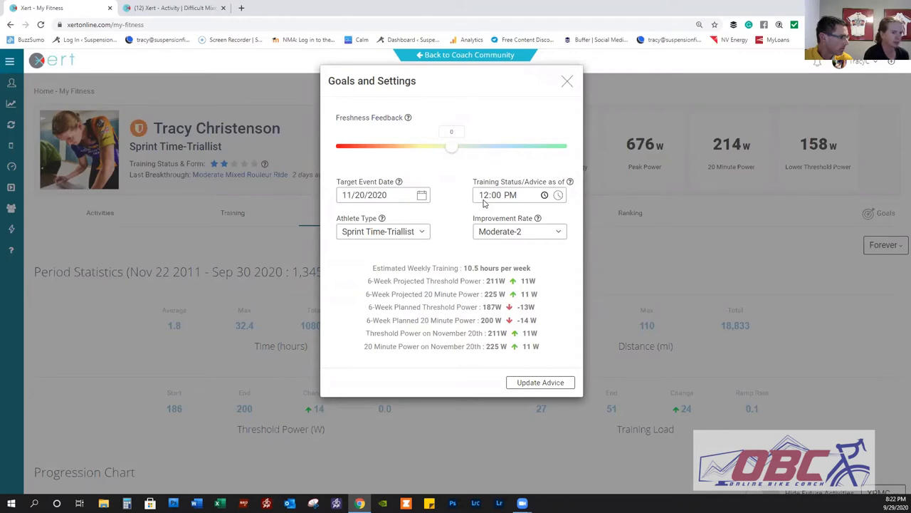
{"action": "left_click", "coordinate": [484, 199]}
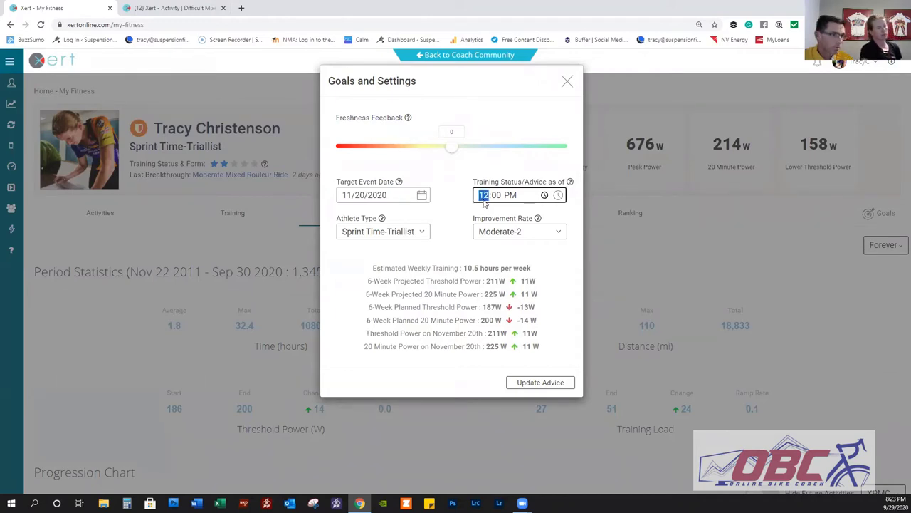
{"action": "left_click", "coordinate": [545, 195]}
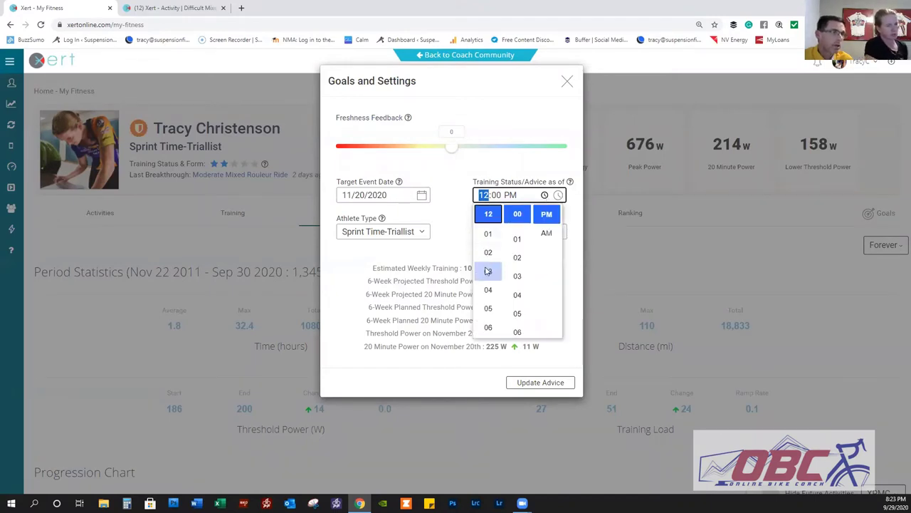
{"action": "scroll", "coordinate": [489, 292], "scroll_direction": "down", "scroll_amount": 3}
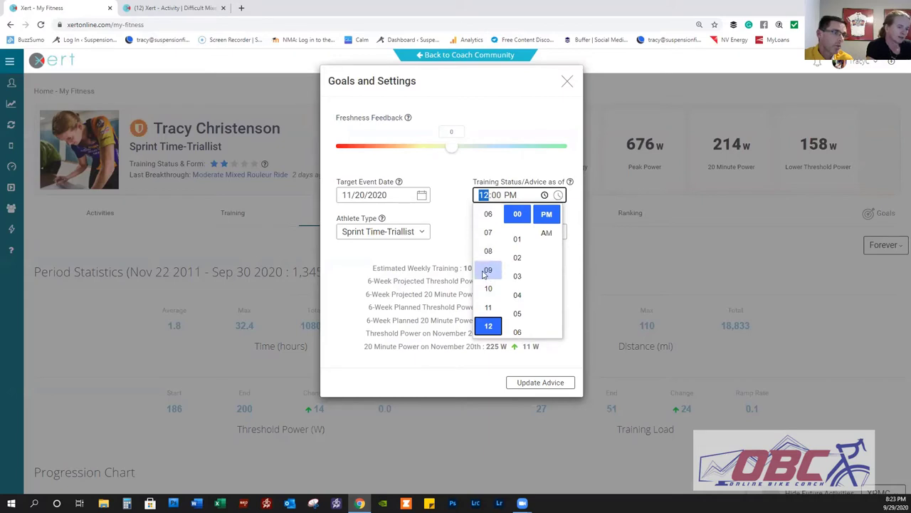
{"action": "left_click", "coordinate": [488, 269]}
{"action": "left_click", "coordinate": [546, 233]}
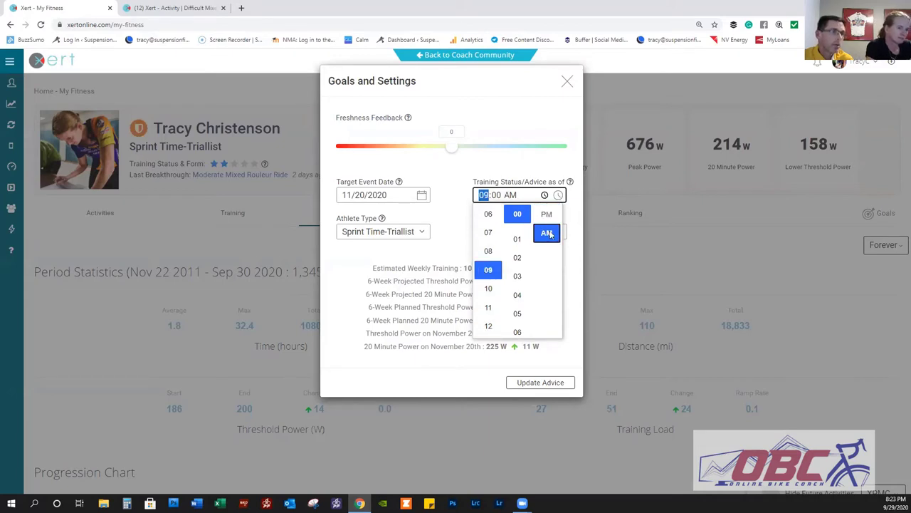
{"action": "left_click", "coordinate": [545, 196]}
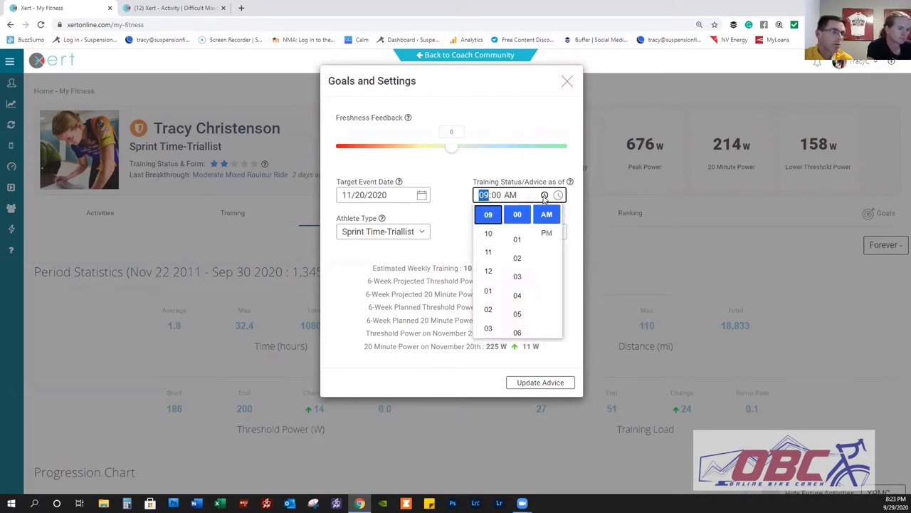
{"action": "left_click", "coordinate": [538, 170]}
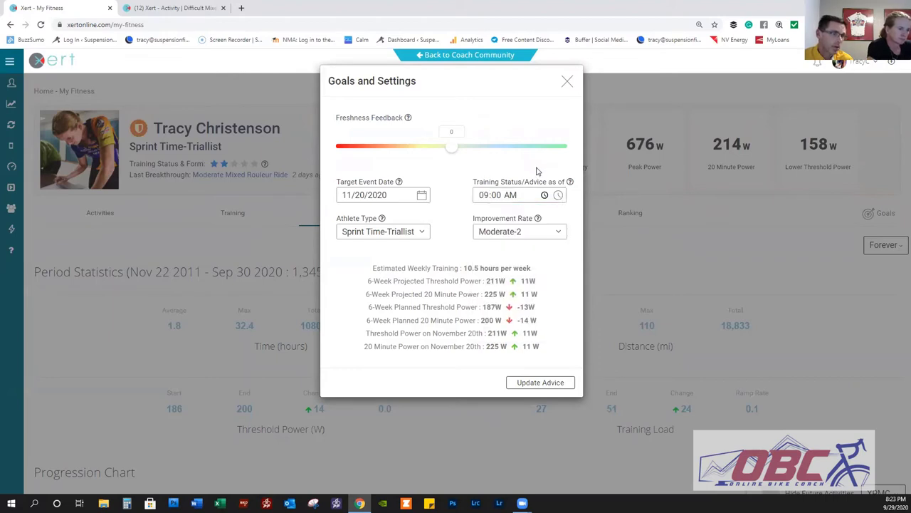
Set the Improvement Rate to Moderate-1 and update the training advice
{"action": "left_click", "coordinate": [546, 236]}
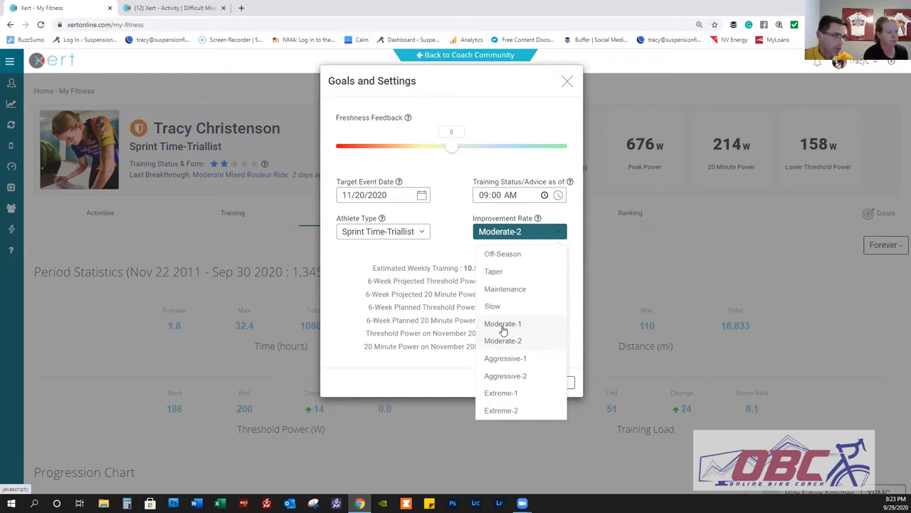
{"action": "left_click", "coordinate": [503, 325]}
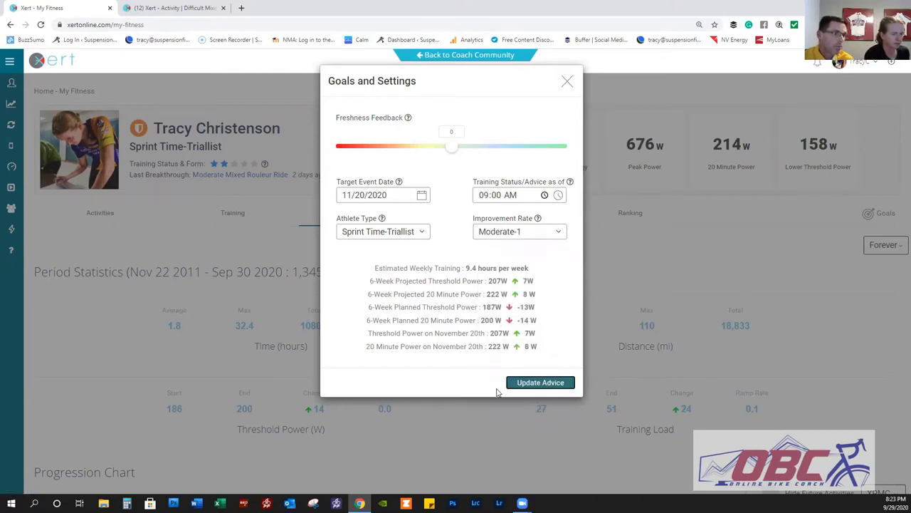
{"action": "left_click", "coordinate": [540, 382]}
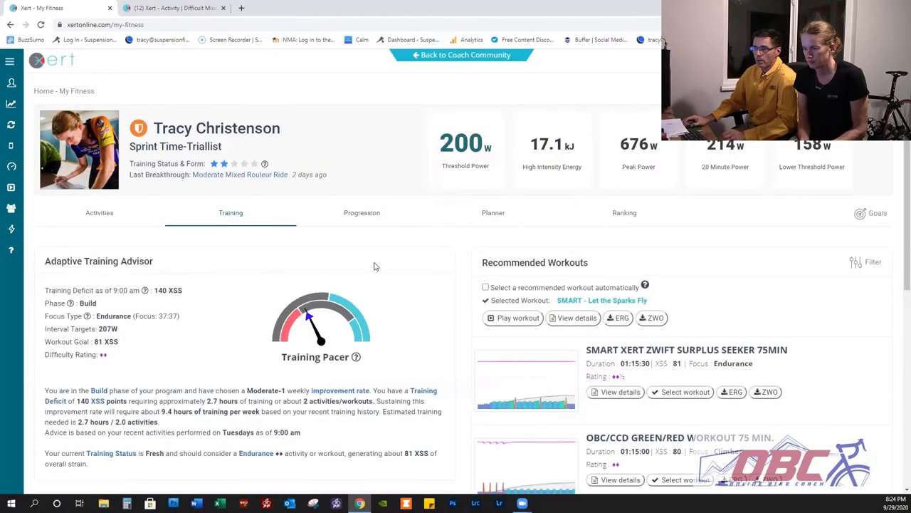
Lower the Freshness Feedback in the athlete's goals to -20, update the advice and check the Training Pacer
{"action": "left_click", "coordinate": [870, 214]}
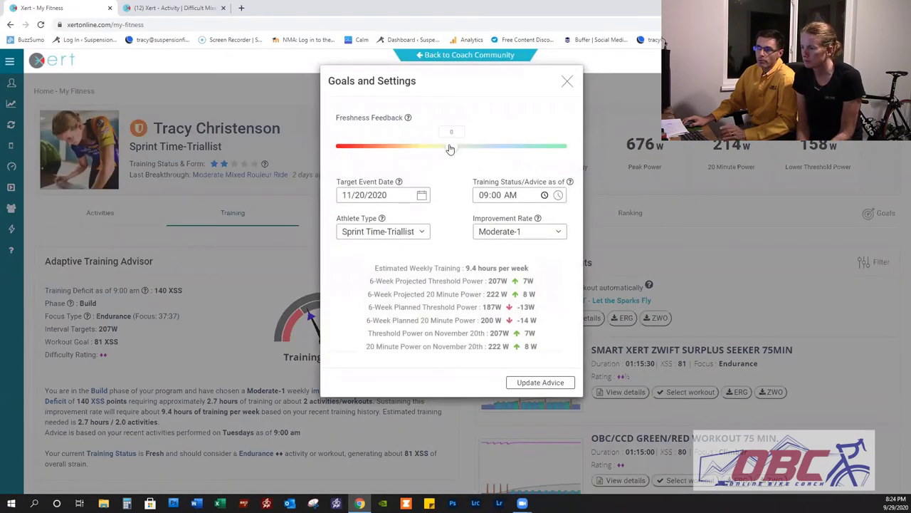
{"action": "left_click_drag", "start_coordinate": [450, 148], "coordinate": [417, 156]}
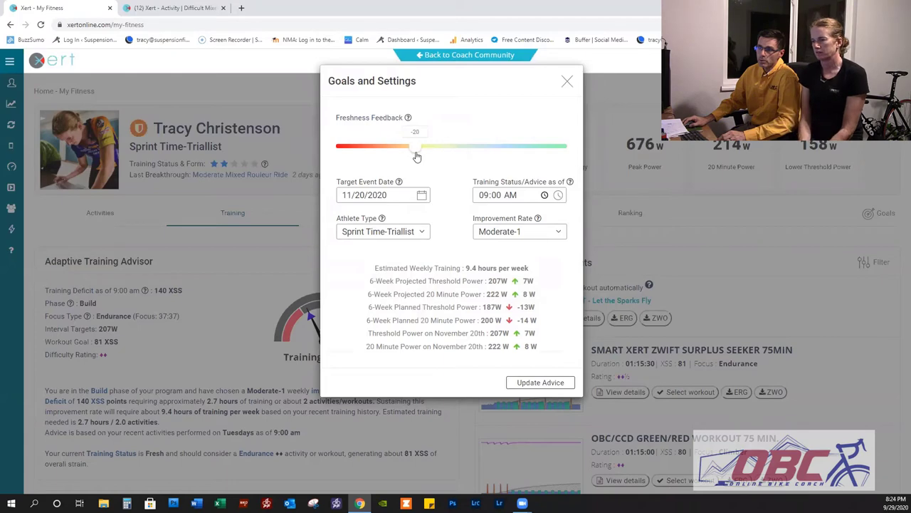
{"action": "left_click", "coordinate": [547, 383]}
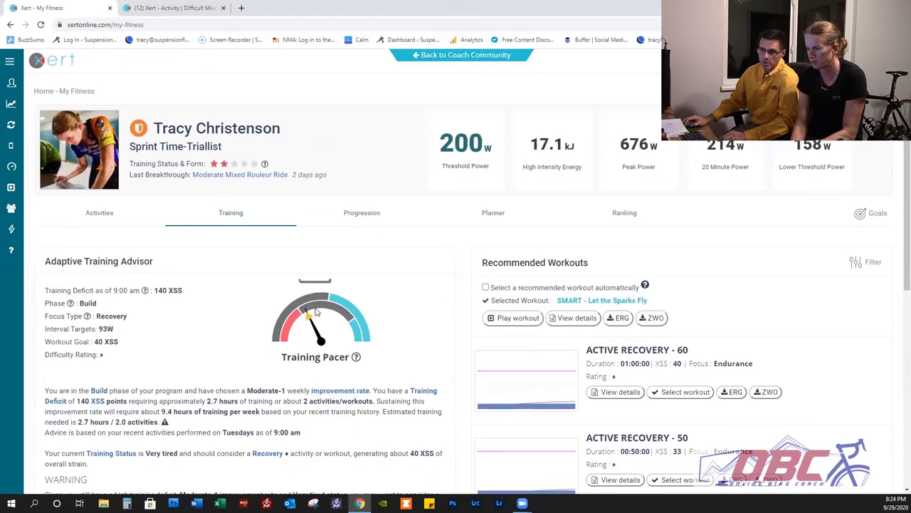
{"action": "mouse_move", "coordinate": [307, 318]}
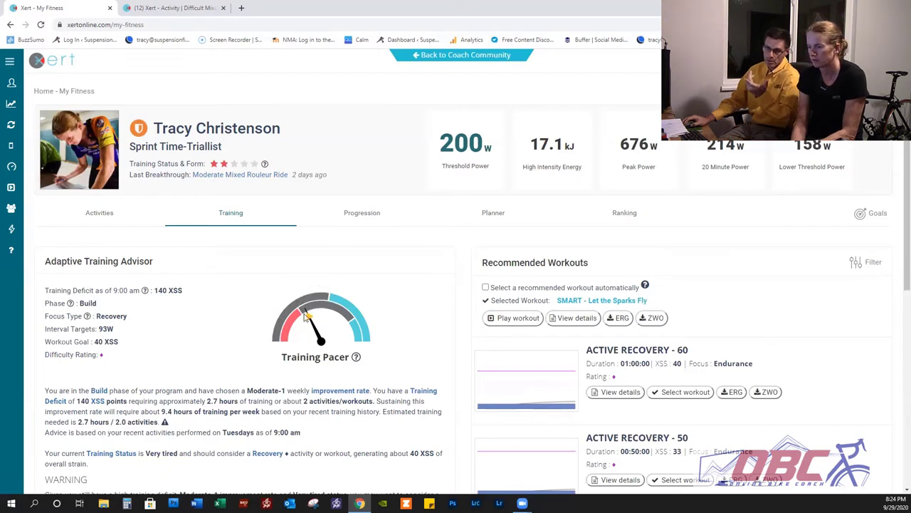